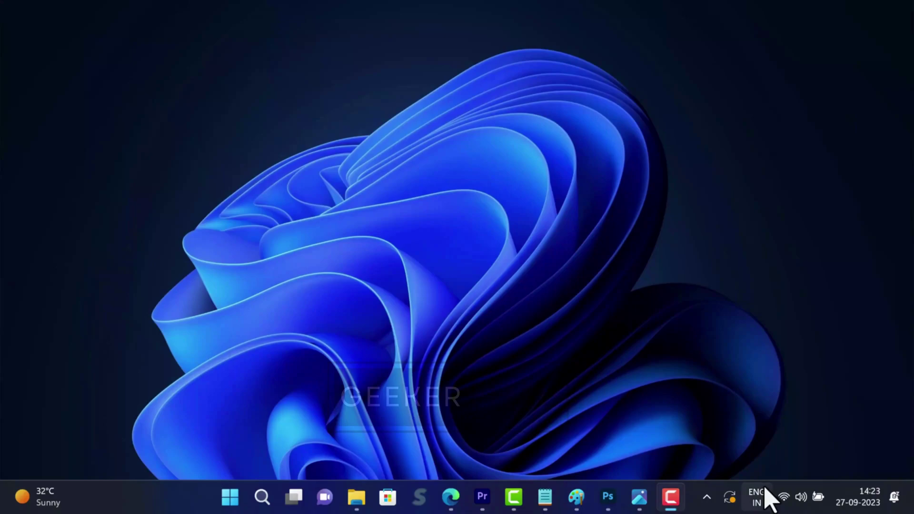
# - Connect the Wi-Fi to the JioFiber5G network from the Quick Settings network list
pyautogui.click(783, 496)
pyautogui.click(717, 225)
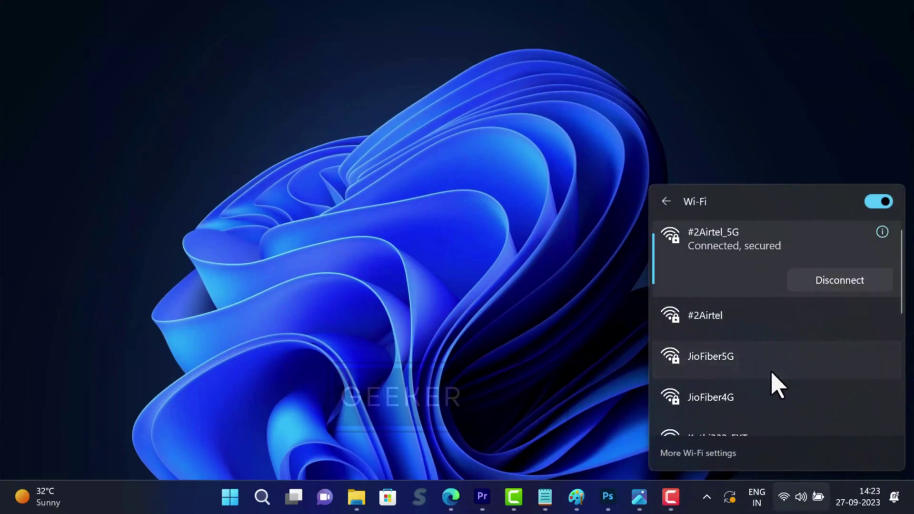
pyautogui.click(775, 381)
pyautogui.click(805, 383)
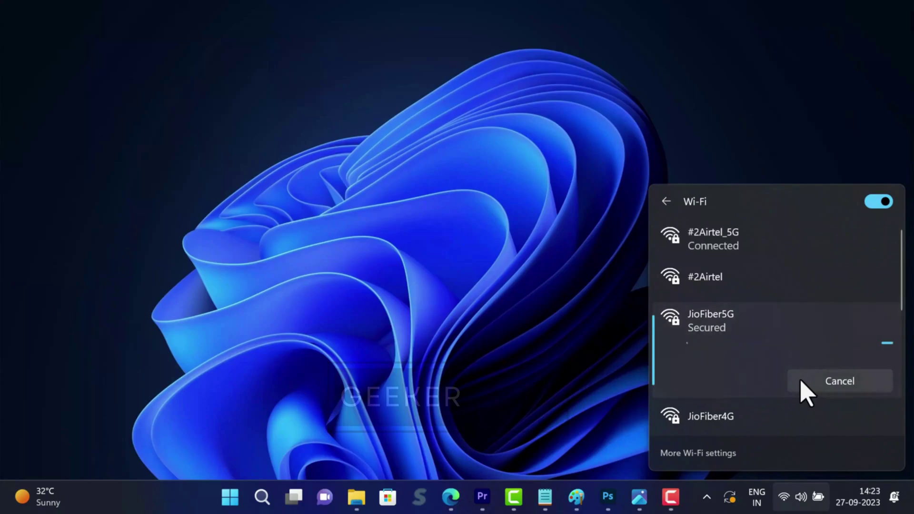
pyautogui.click(663, 204)
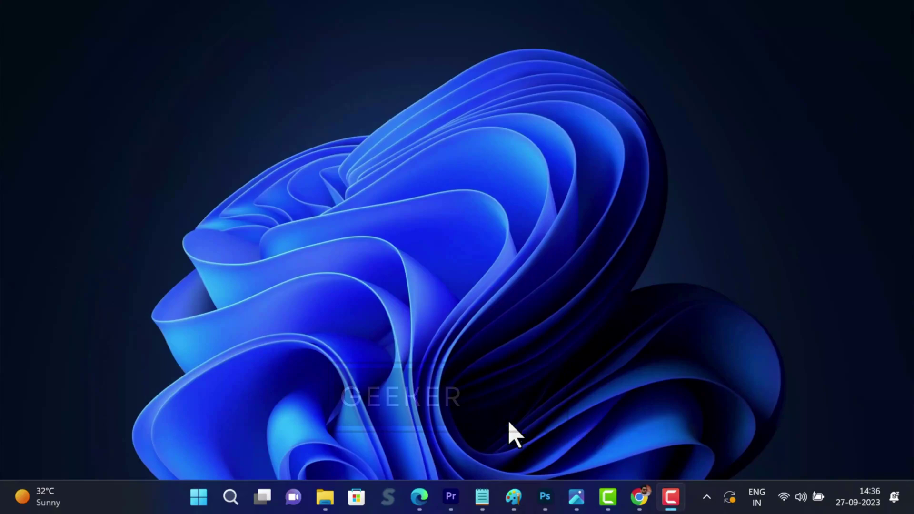
# - Go to the Date & time page under Time & language in Windows Settings
pyautogui.rightClick(199, 497)
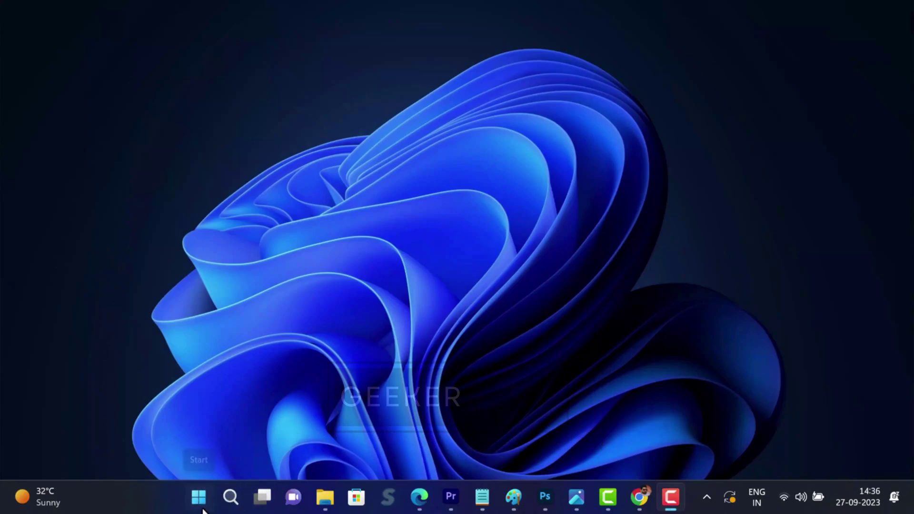
pyautogui.click(224, 345)
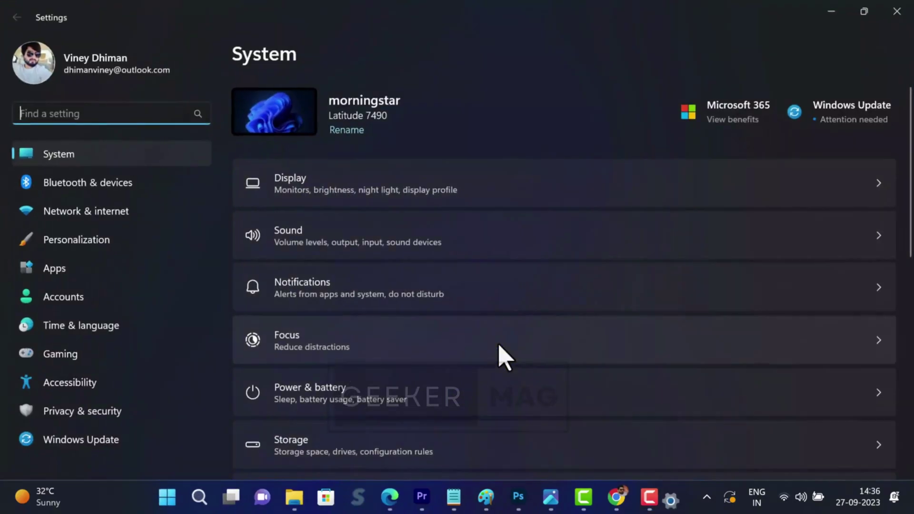
pyautogui.click(126, 333)
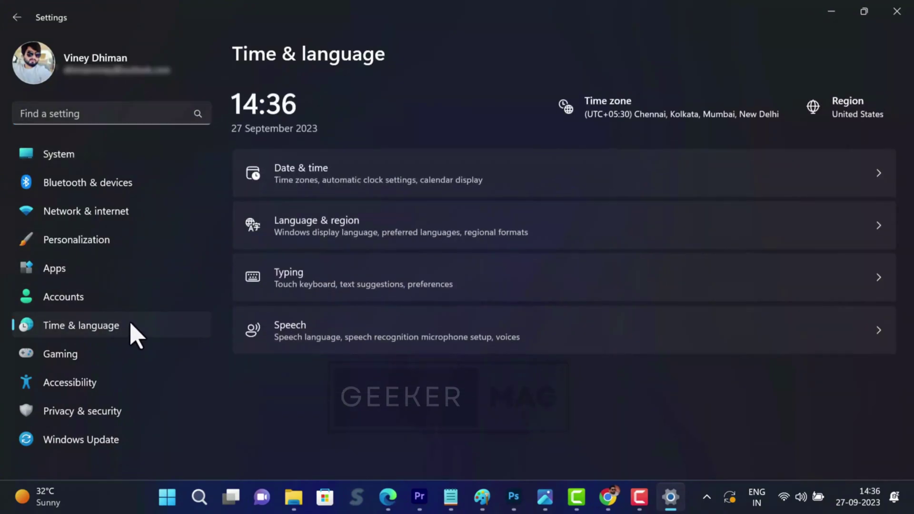
pyautogui.click(405, 179)
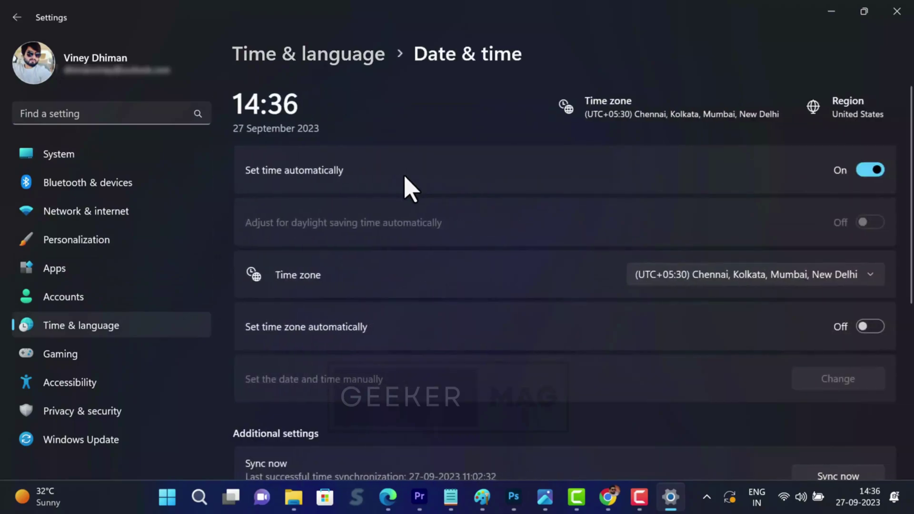
# - Keep automatic time on and the Chennai/Kolkata time zone, and turn on automatic time zone
pyautogui.click(870, 172)
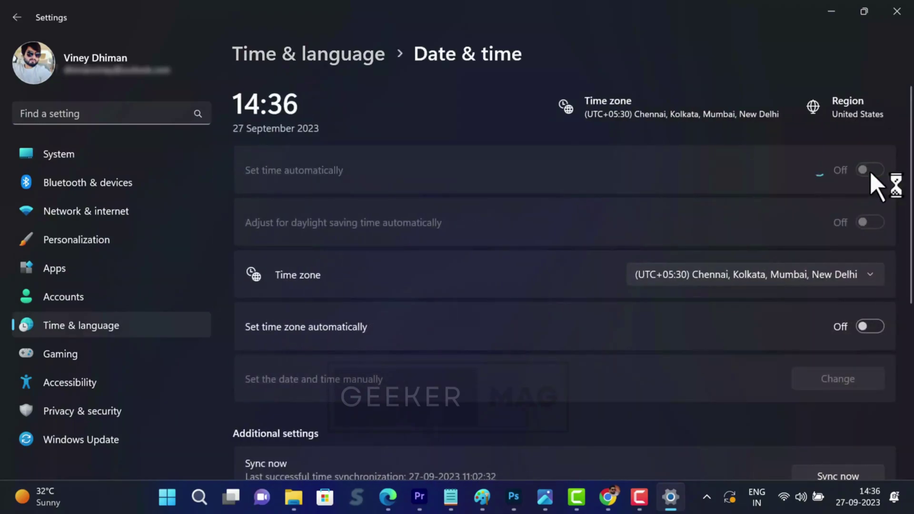
pyautogui.click(869, 171)
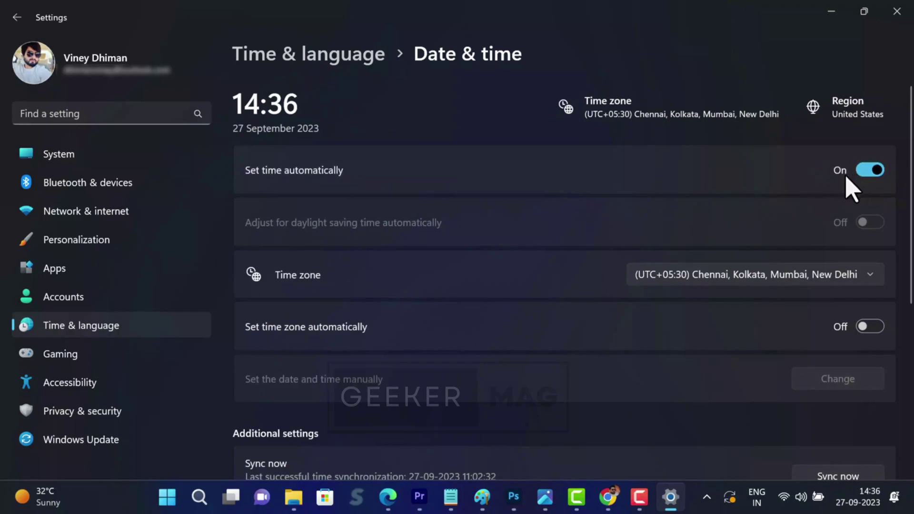
pyautogui.click(764, 276)
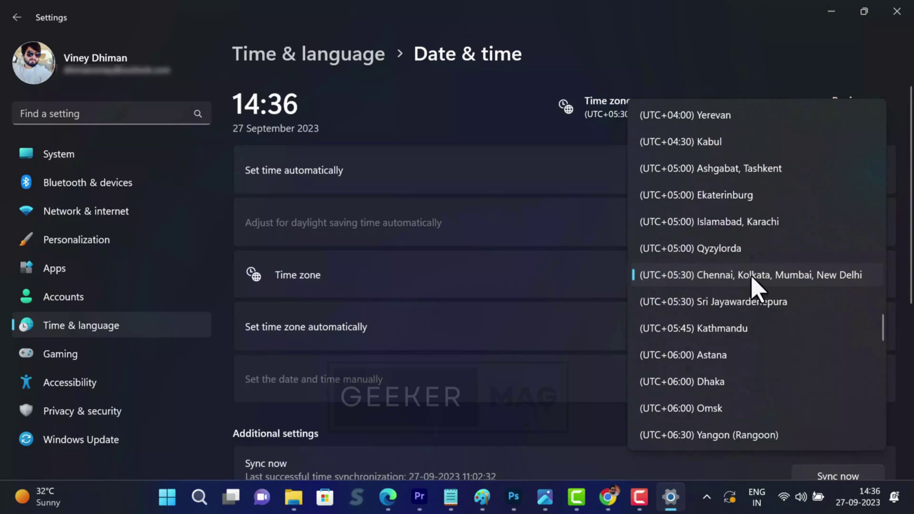
pyautogui.click(753, 277)
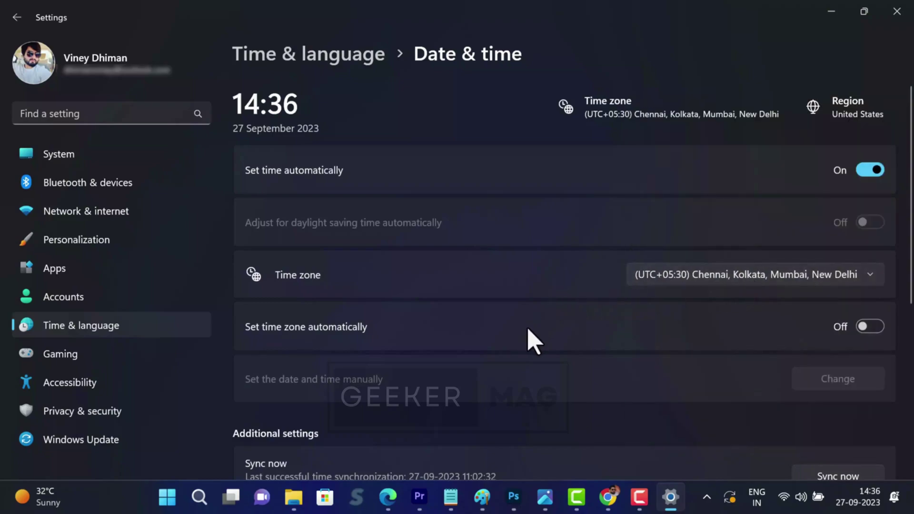
pyautogui.click(879, 327)
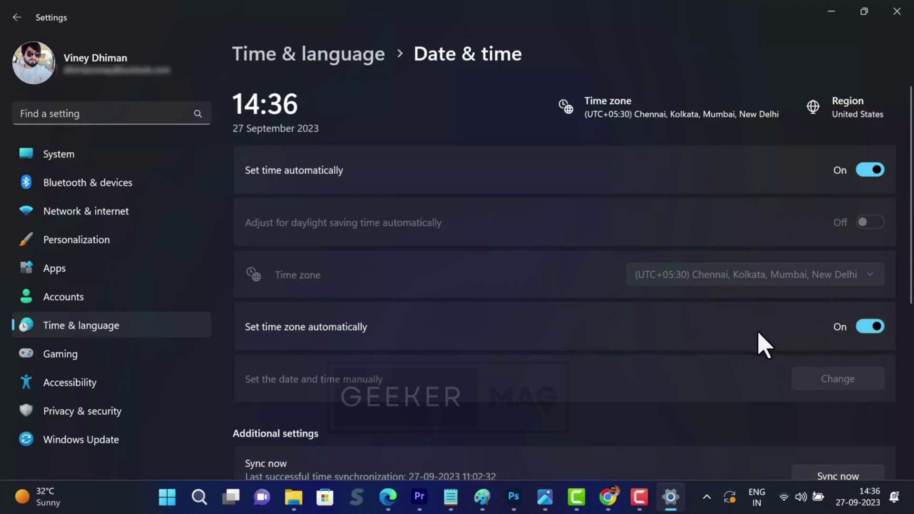
pyautogui.scroll(-2, 912, 300)
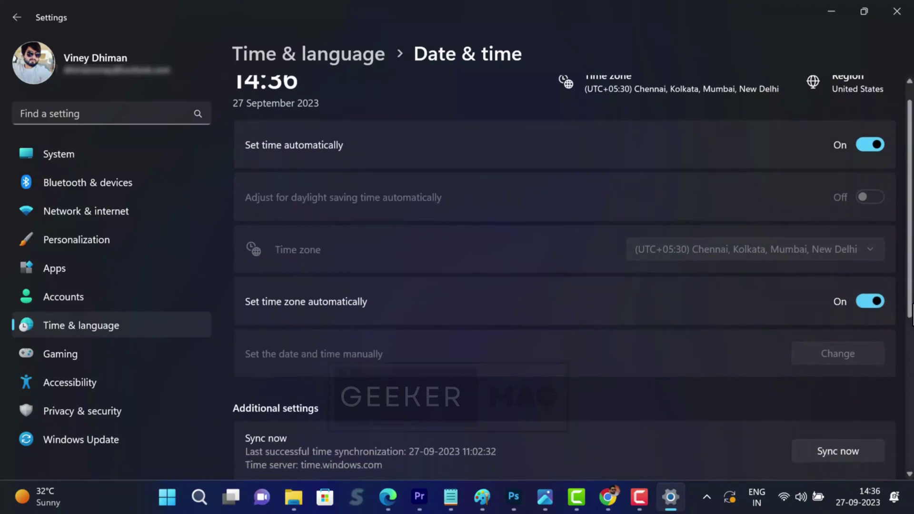
pyautogui.scroll(-3, 912, 333)
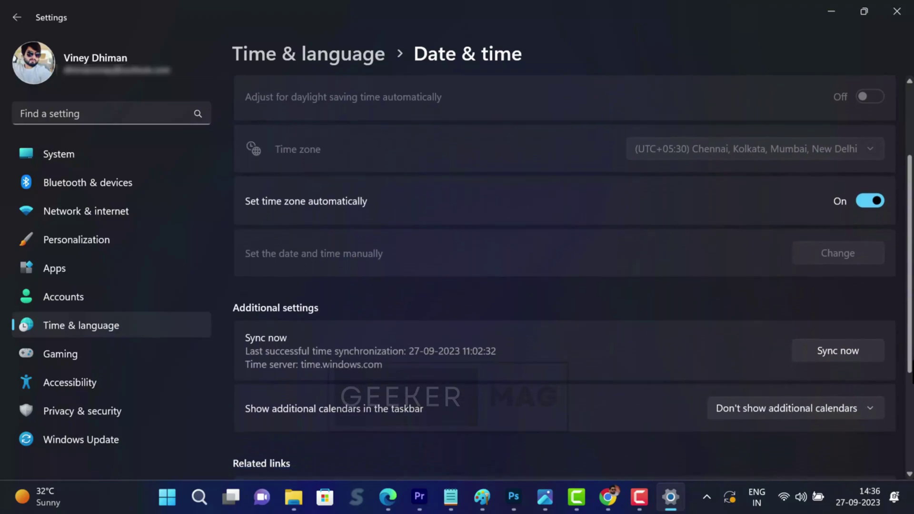
# - Sync the clock with time.windows.com now
pyautogui.click(833, 308)
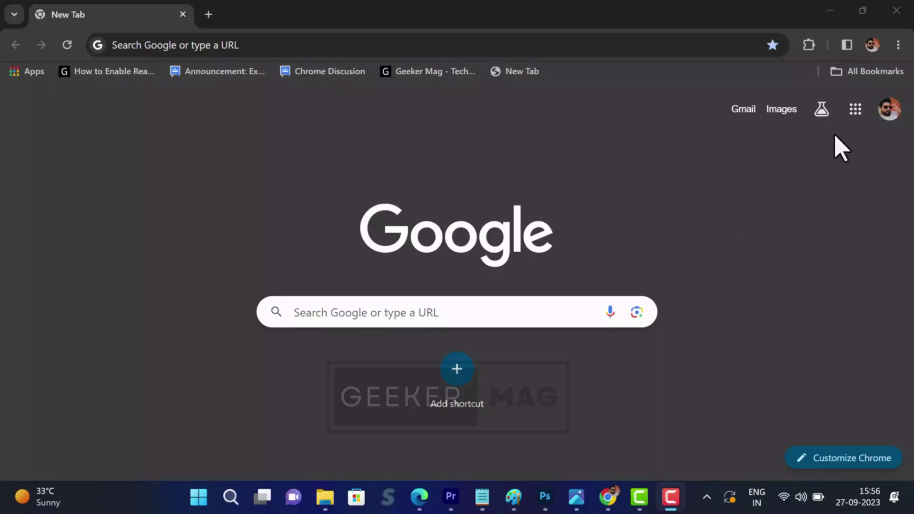
pyautogui.click(898, 46)
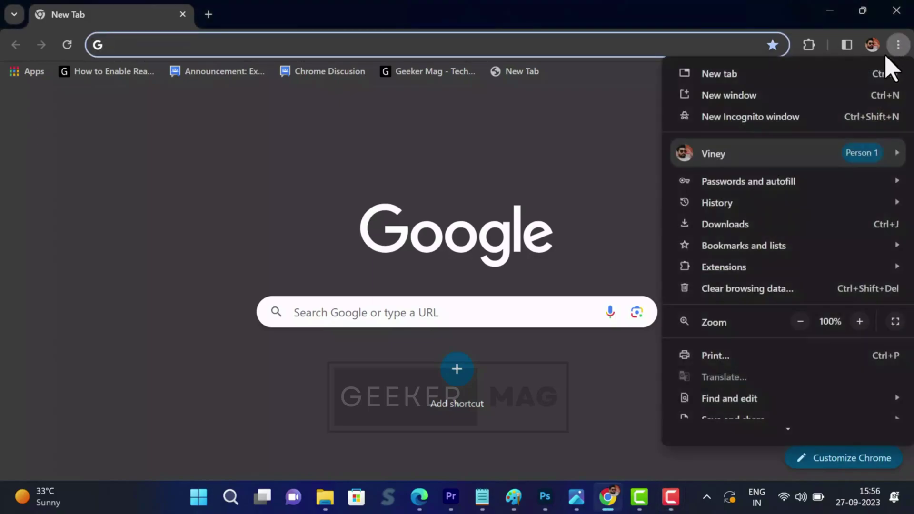
pyautogui.click(823, 122)
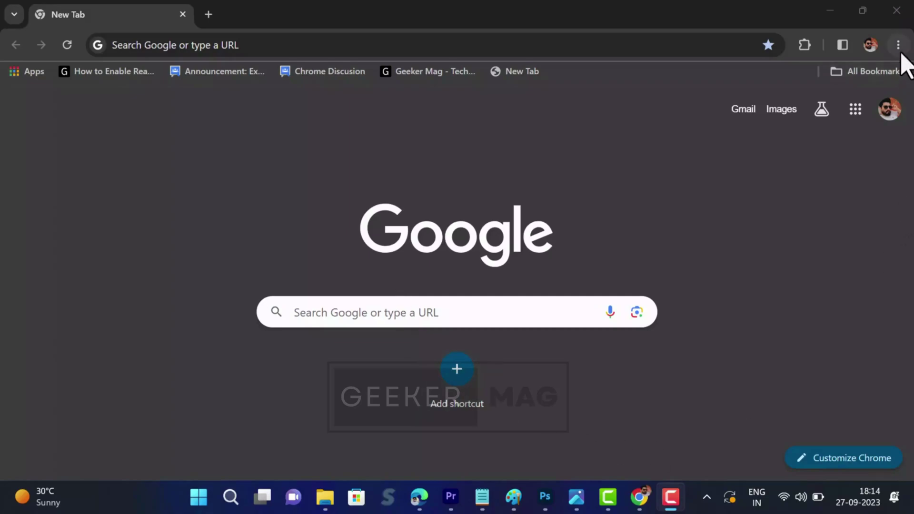
# - Clear All time cookies, site data and cached images and files, leaving browsing history unchecked
pyautogui.click(899, 50)
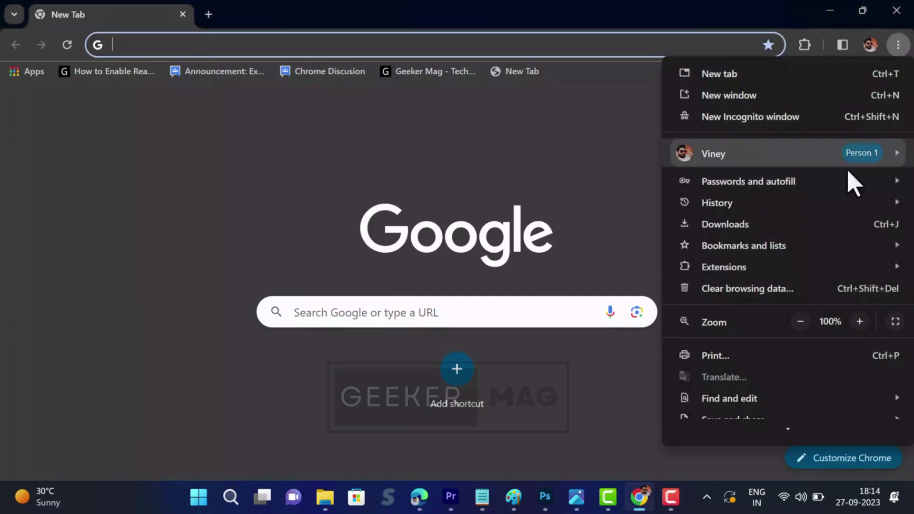
pyautogui.click(805, 288)
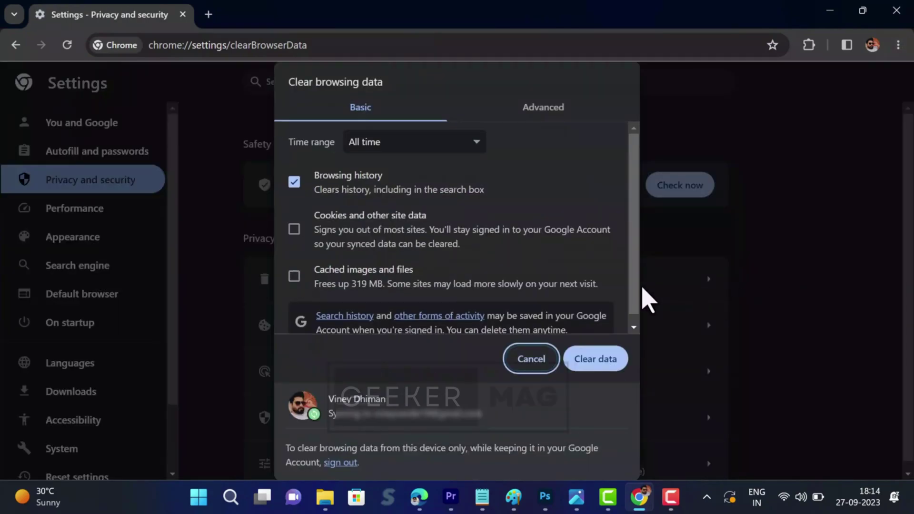
pyautogui.click(350, 176)
pyautogui.click(449, 149)
pyautogui.click(464, 152)
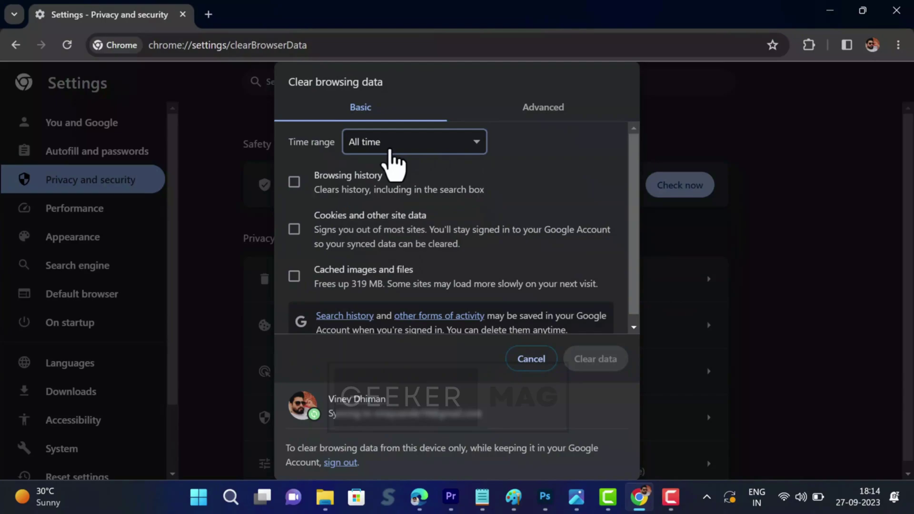
pyautogui.click(295, 229)
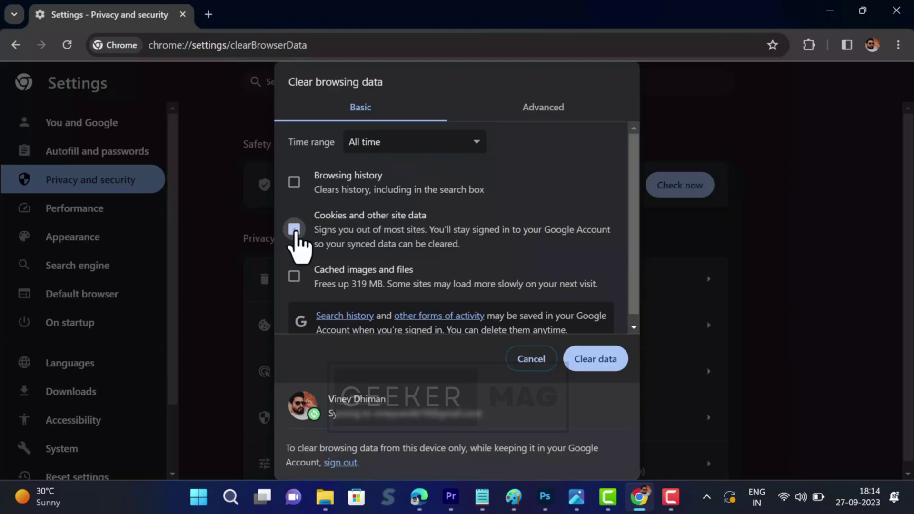
pyautogui.click(294, 276)
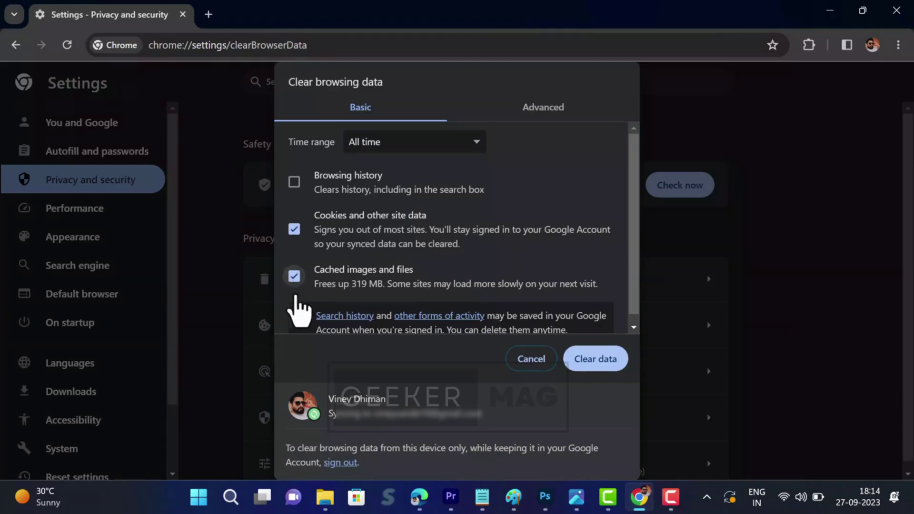
pyautogui.click(605, 364)
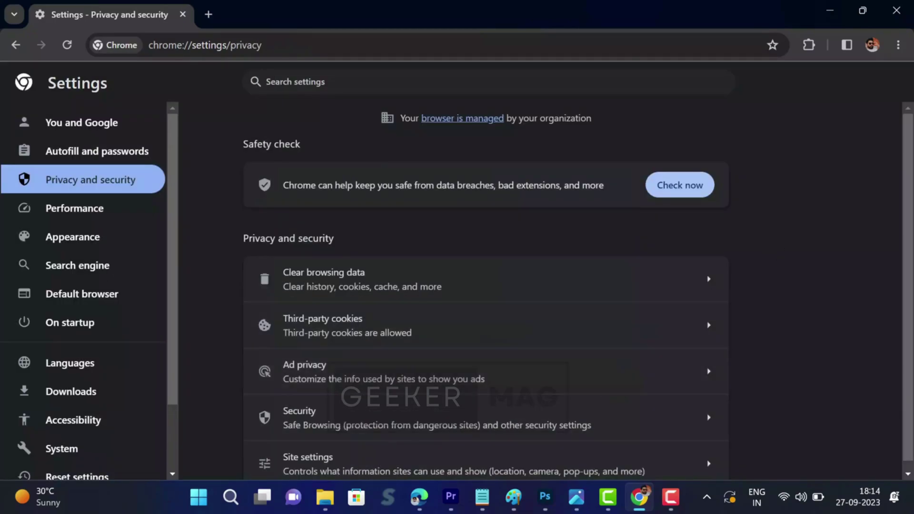
# - Close the Google Chrome window
pyautogui.click(896, 11)
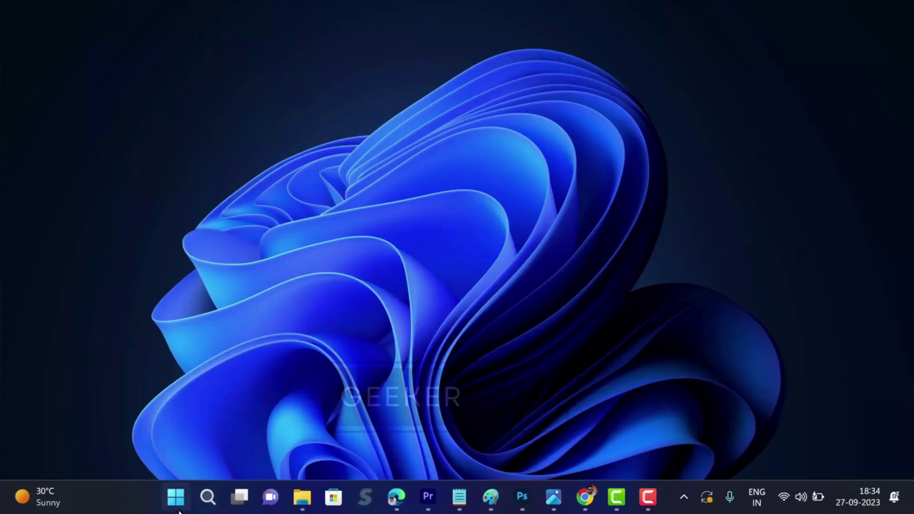
# - Open Windows Update in Settings and select the KB5030310 update preview's title
pyautogui.rightClick(176, 497)
pyautogui.click(206, 344)
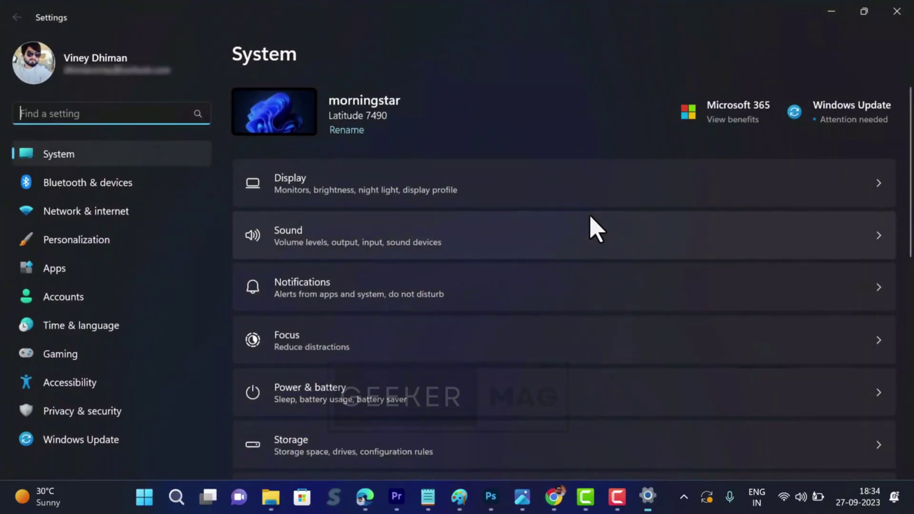
pyautogui.click(106, 448)
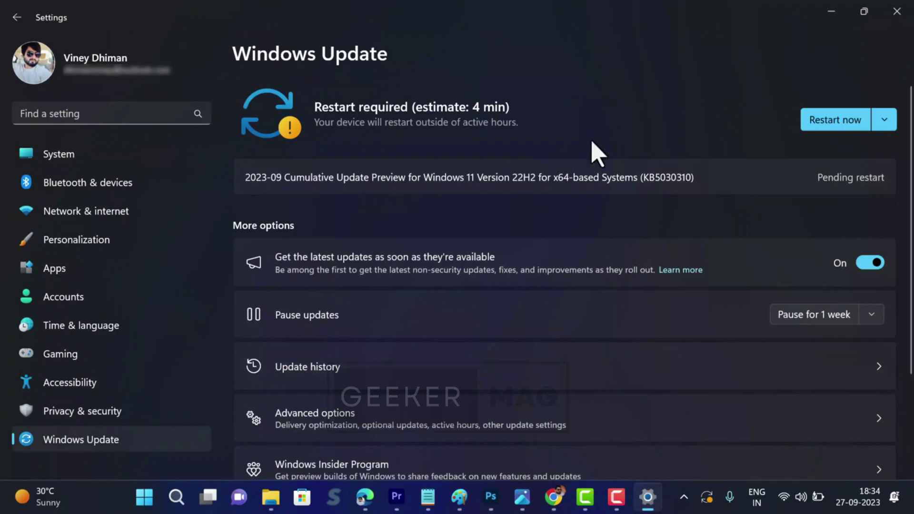
pyautogui.moveTo(249, 179); pyautogui.dragTo(688, 184)
pyautogui.click(750, 148)
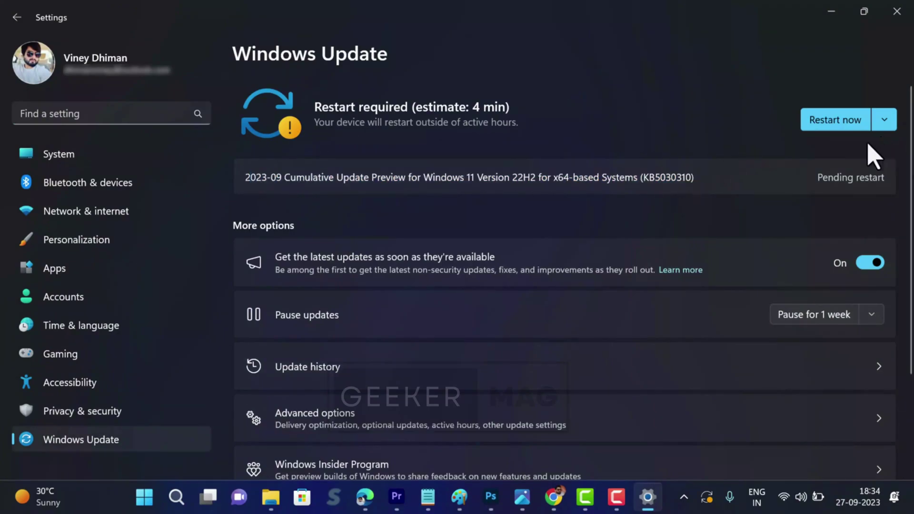